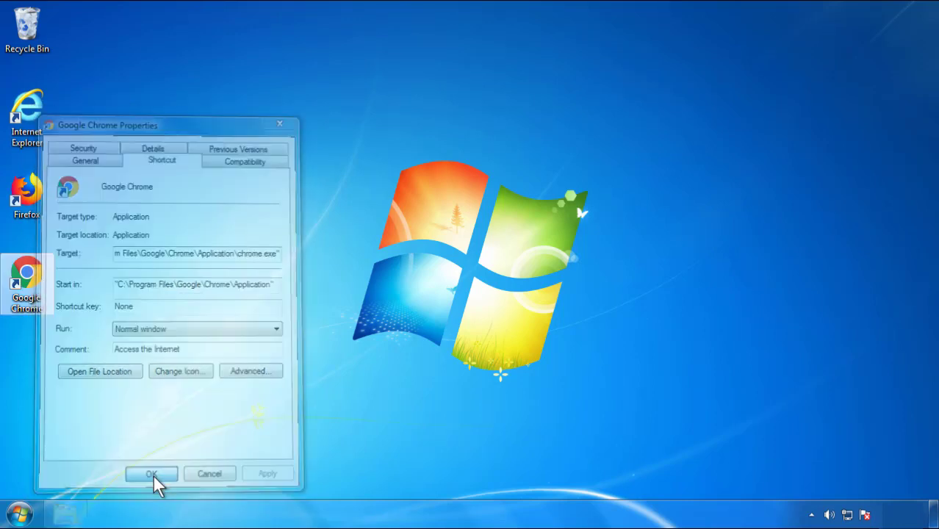
Close the Google Chrome shortcut's Properties with OK and bring up the Start menu
left_click(18, 512)
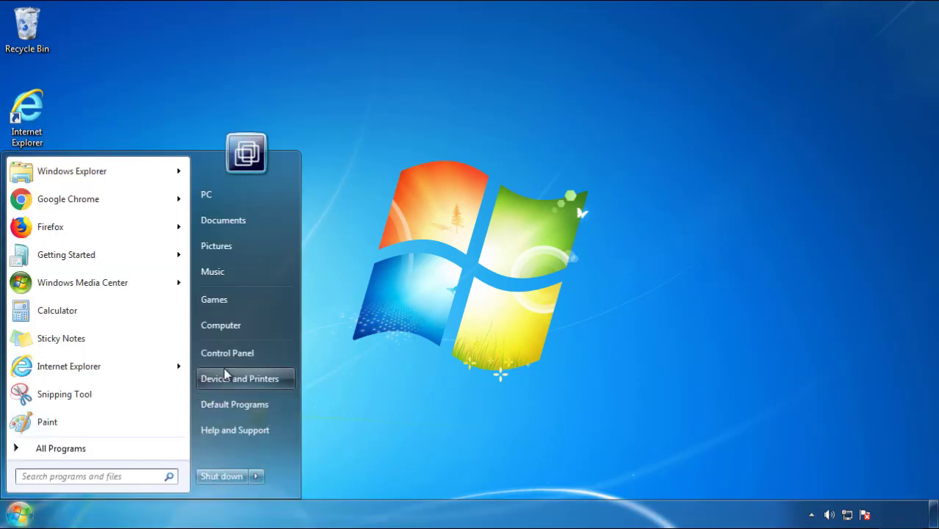
Open Control Panel's installed programs list, sorted with the newest installs first
left_click(235, 351)
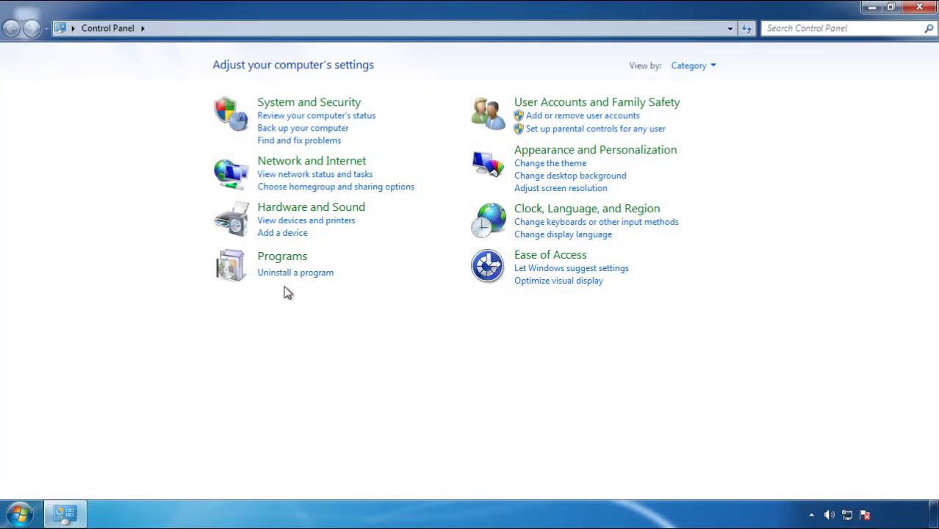
left_click(292, 273)
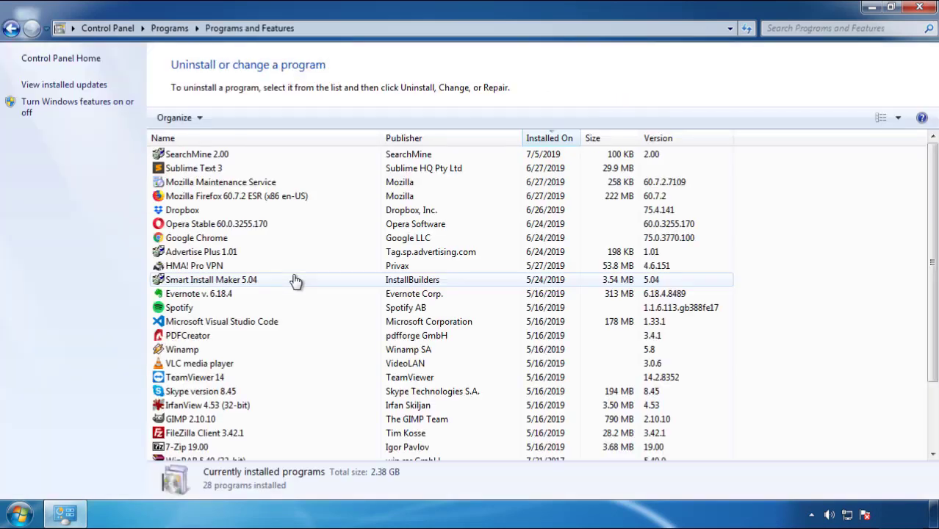
left_click(550, 140)
left_click(546, 139)
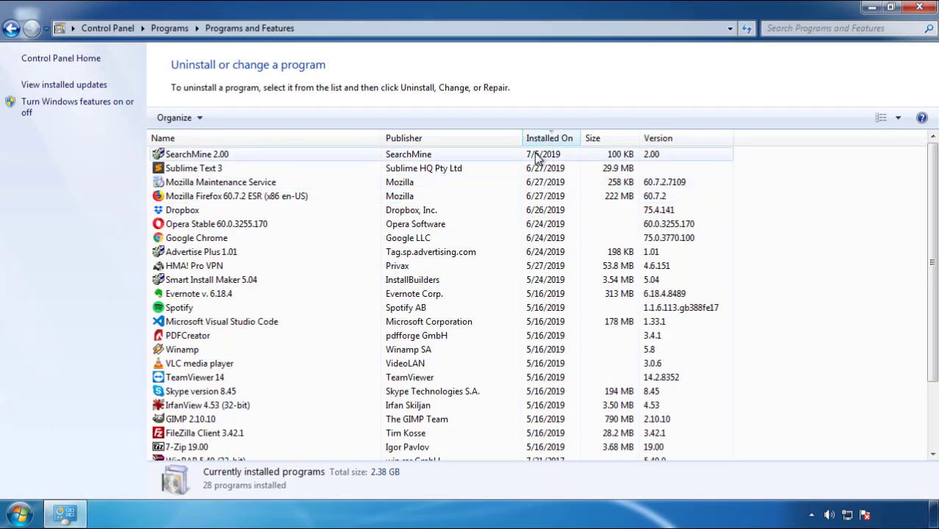
Uninstall SearchMine 2.00 and close Programs and Features
left_click(199, 155)
left_click(235, 119)
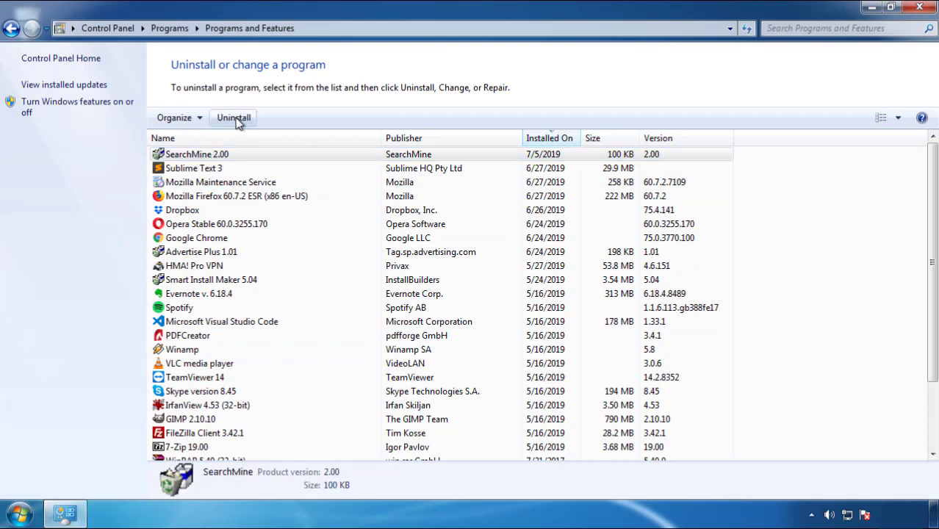
left_click(546, 389)
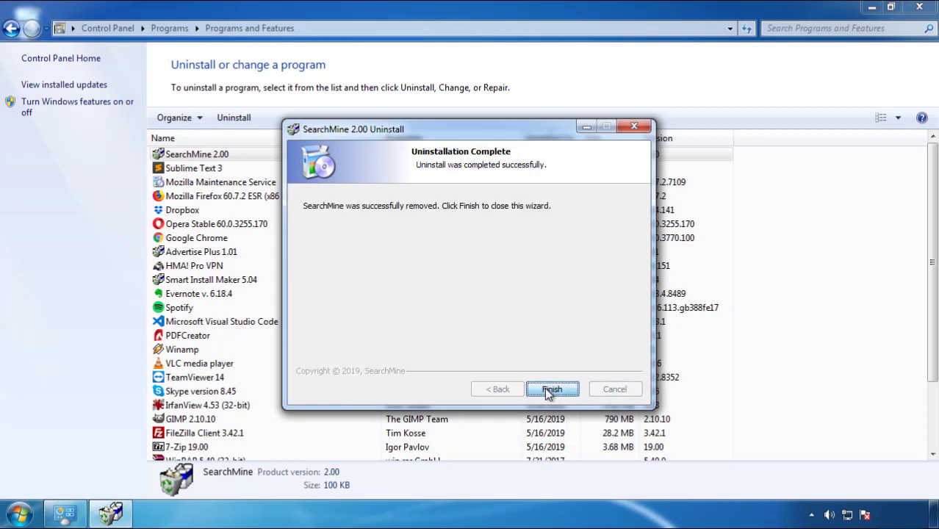
left_click(544, 387)
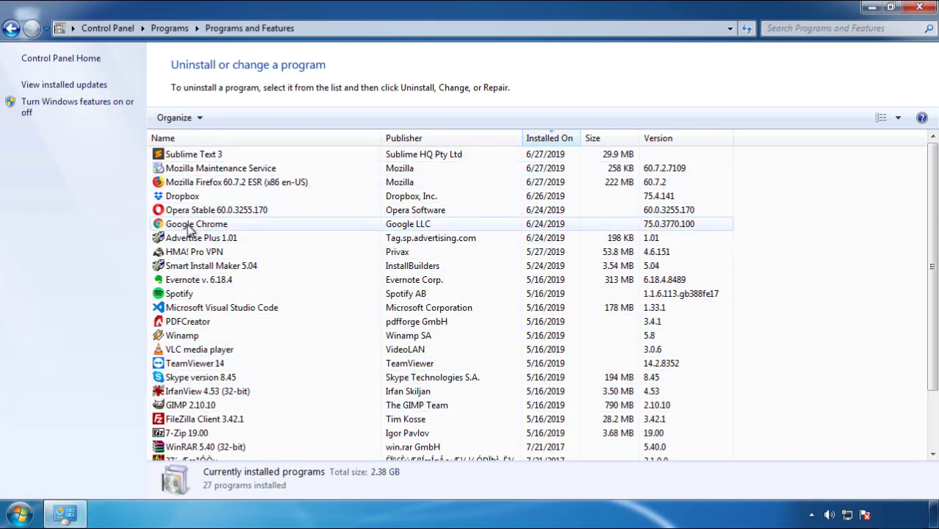
left_click(920, 9)
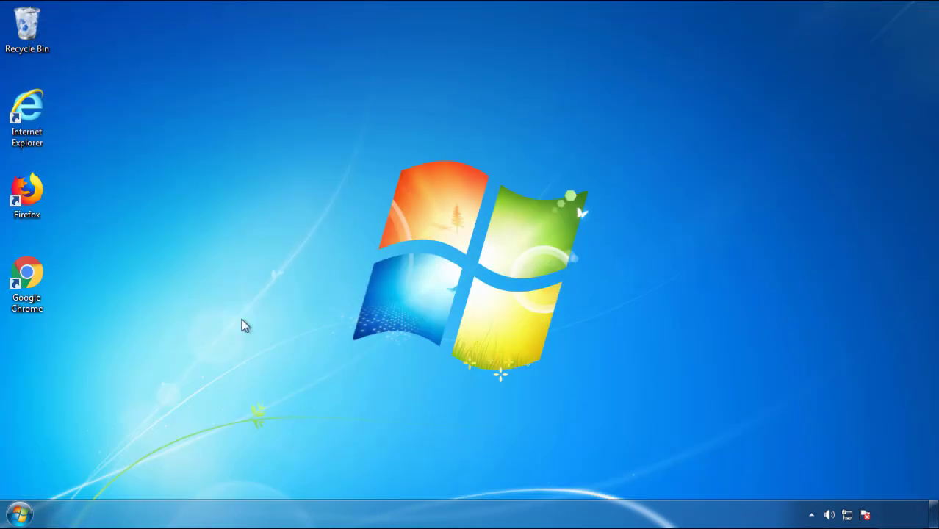
Restart Windows and pick Safe Mode from Advanced Boot Options
left_click(16, 516)
left_click(255, 478)
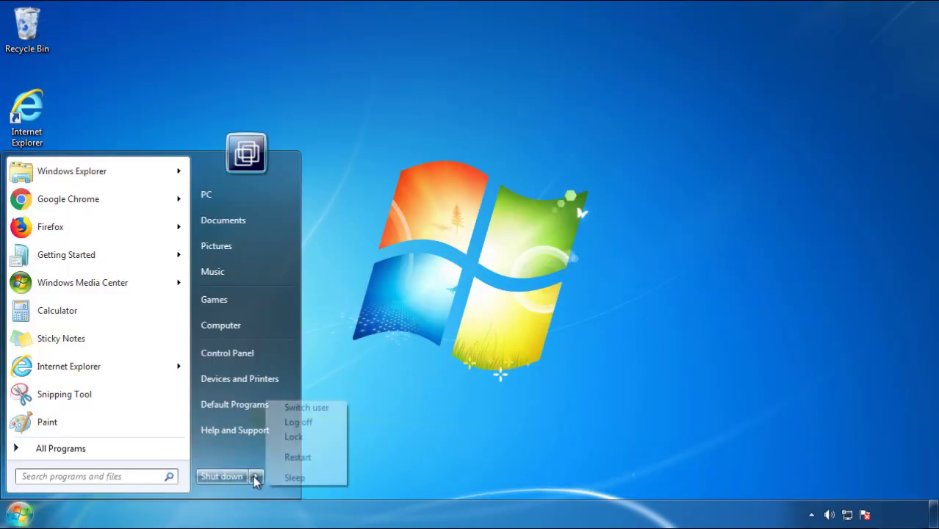
left_click(312, 464)
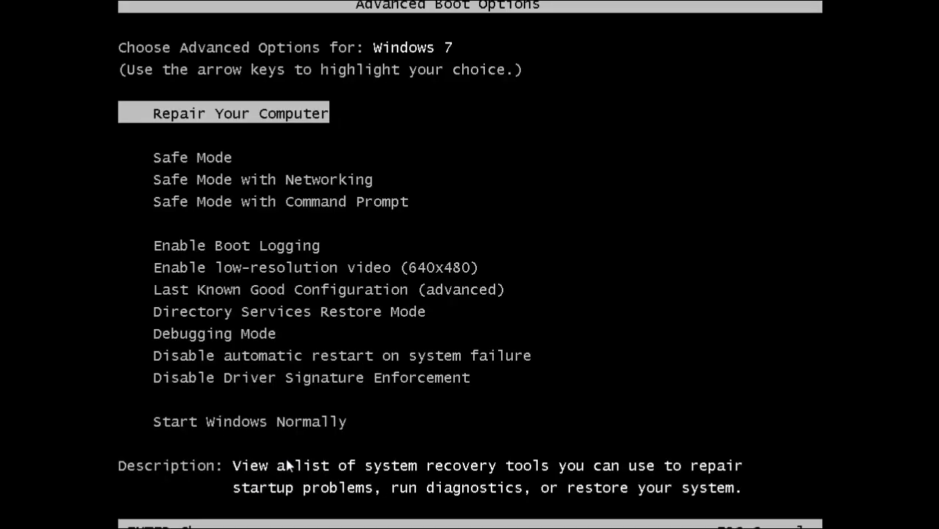
key("Down")
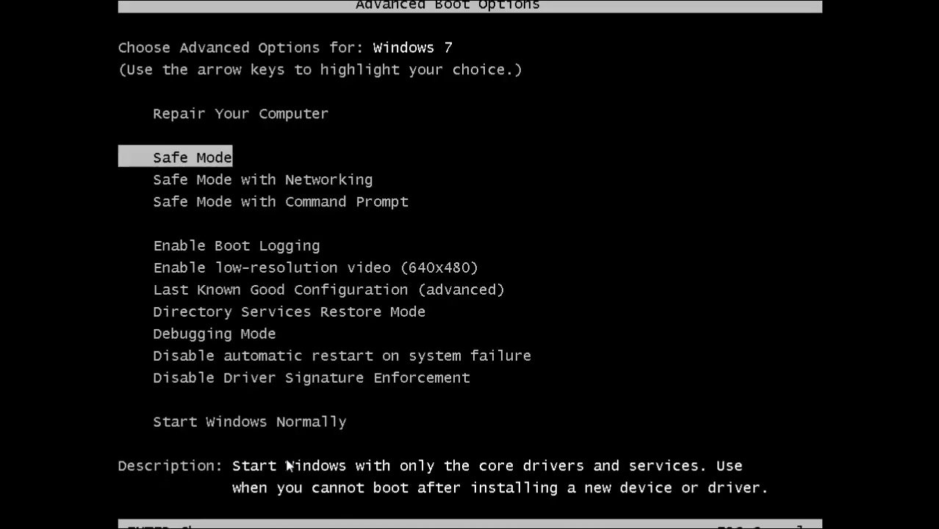
key("Return")
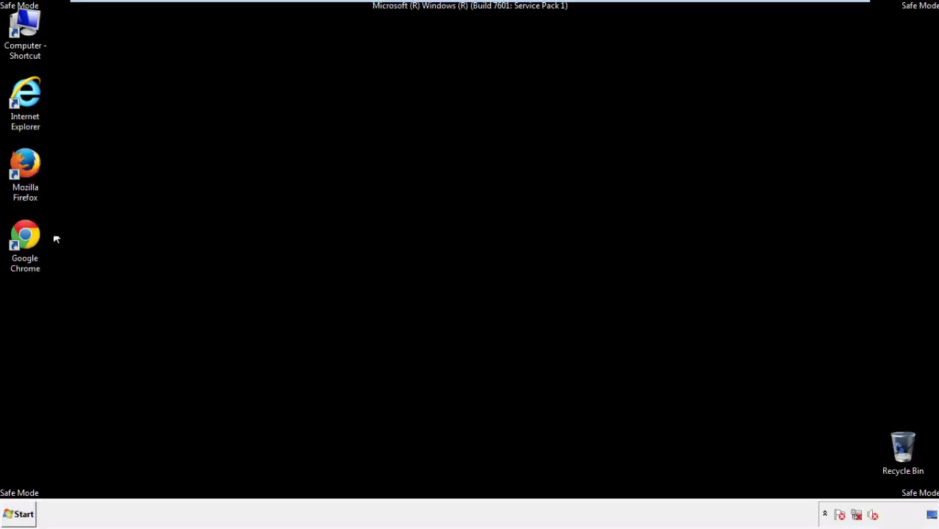
Launch Firefox, decline the default-browser prompt, and restore the Menu Bar
double_click(34, 170)
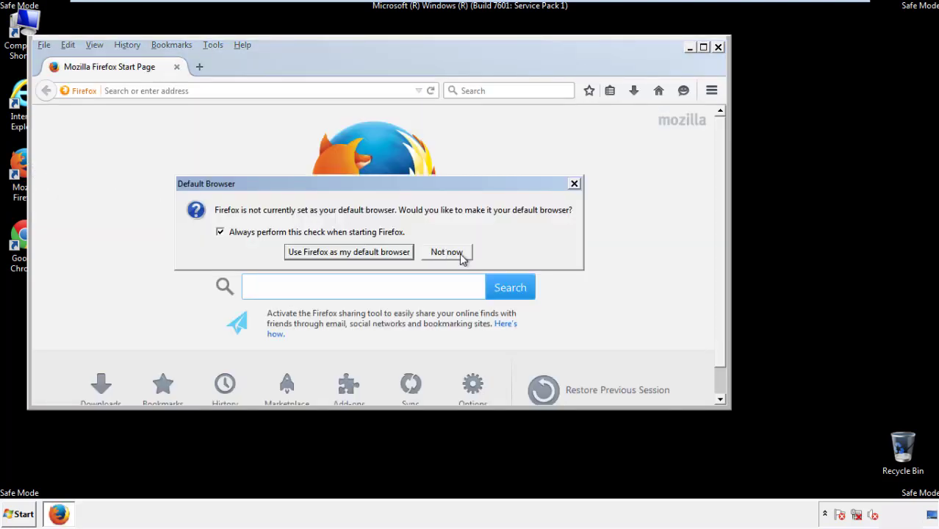
left_click(448, 253)
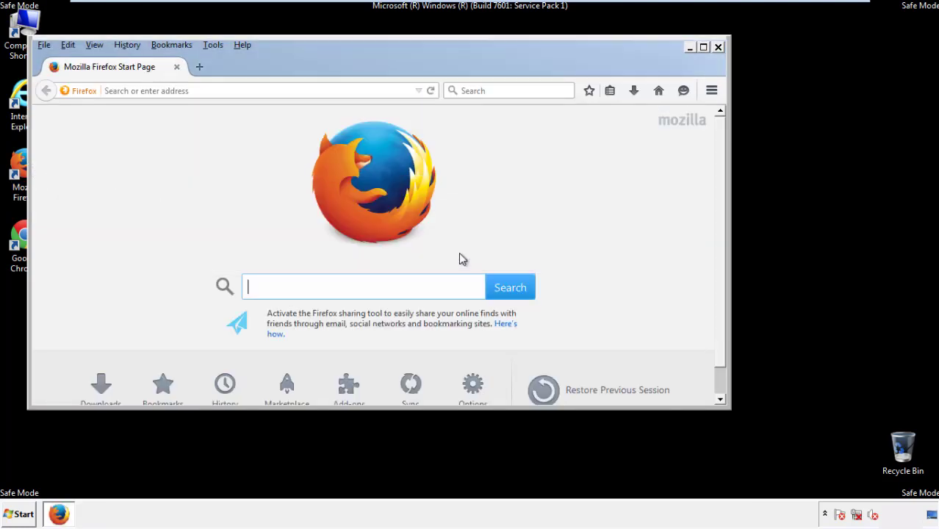
right_click(288, 62)
left_click(313, 110)
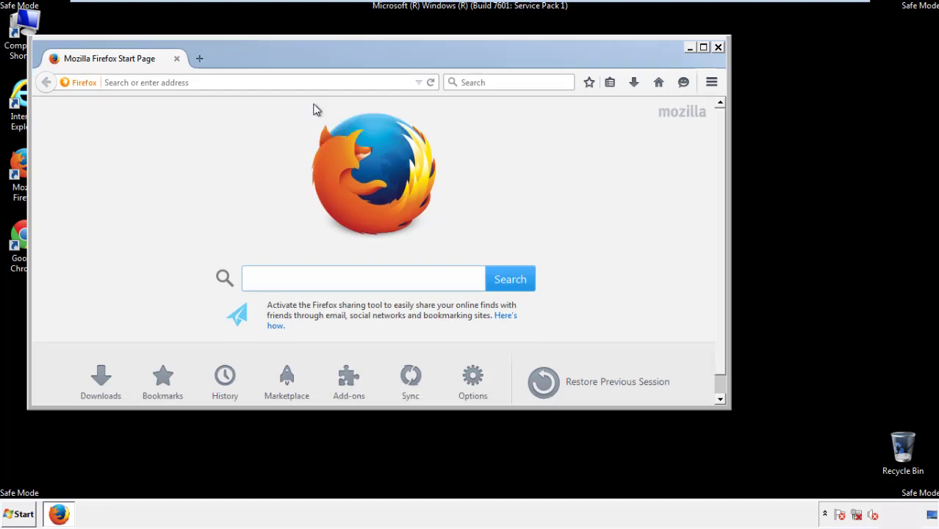
right_click(295, 59)
left_click(315, 115)
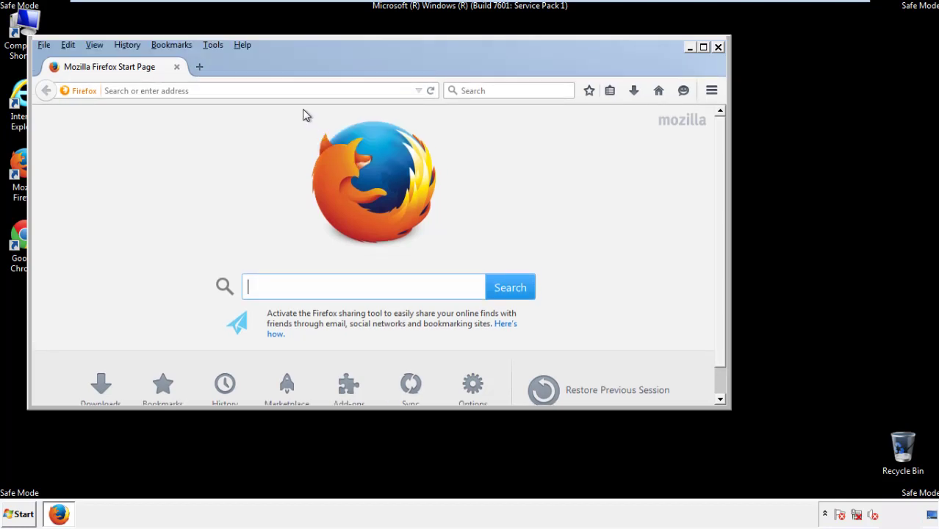
Clear Firefox's recent history for Everything, keeping offline data and site preferences selected
left_click(129, 46)
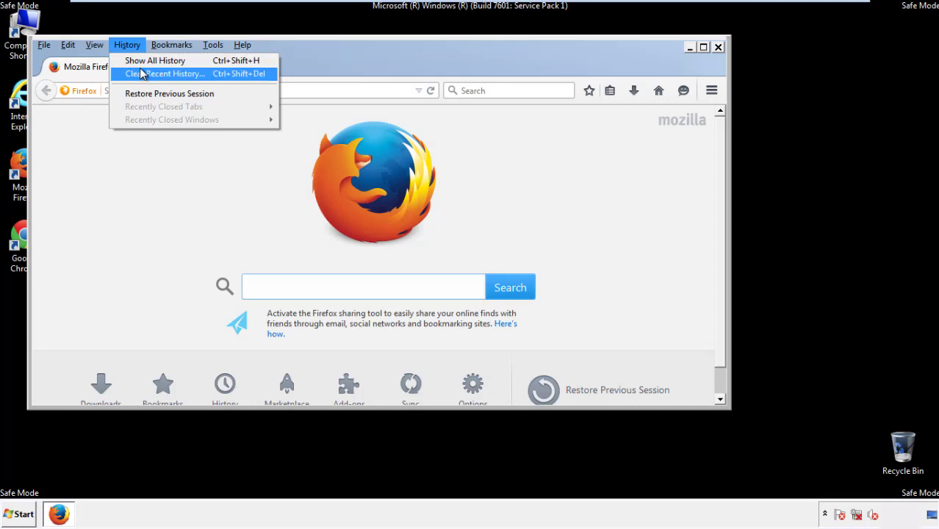
left_click(141, 73)
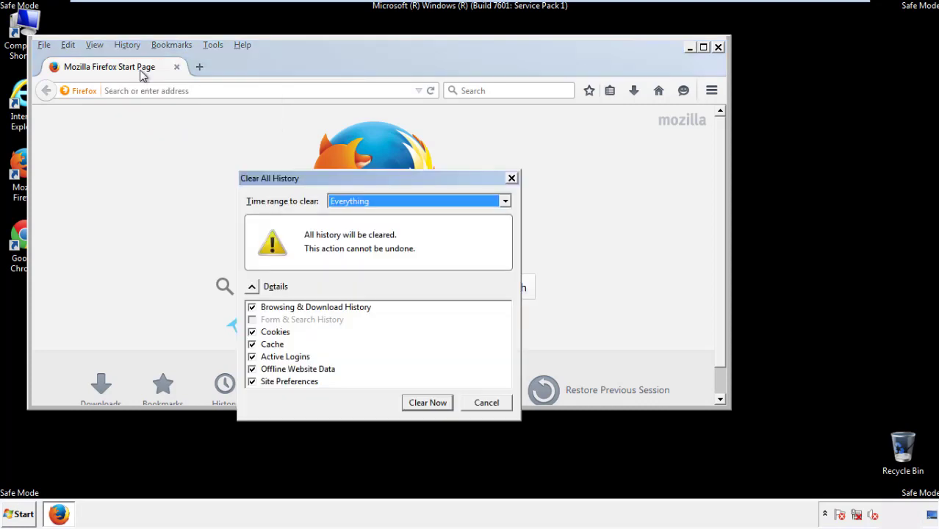
left_click(347, 204)
left_click(353, 276)
left_click(252, 368)
left_click(251, 369)
left_click(251, 382)
left_click(251, 382)
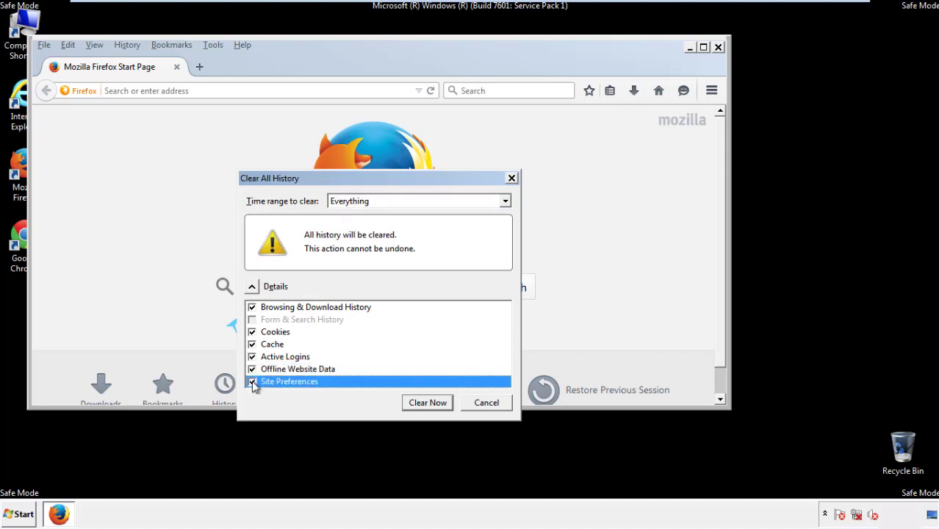
left_click(426, 403)
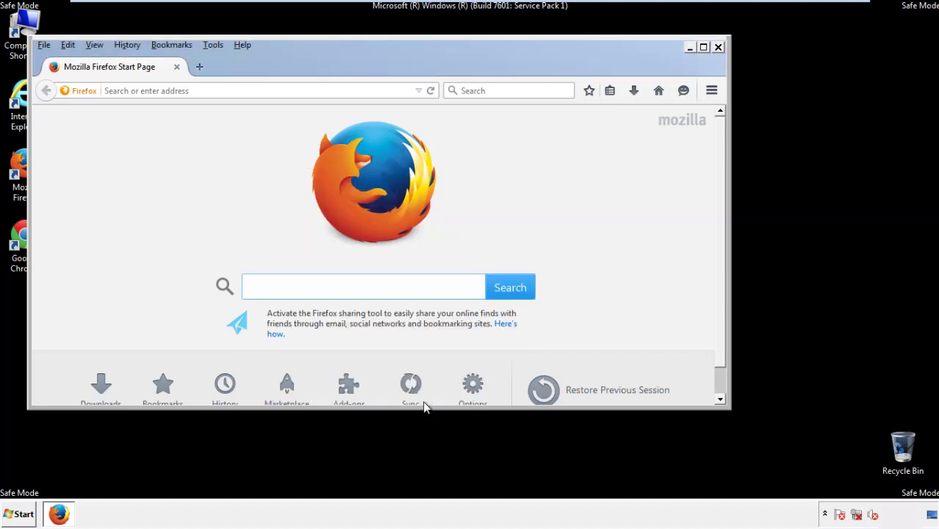
Refresh Firefox from Troubleshooting Information, finish the import, decline default browser, and close it
left_click(242, 44)
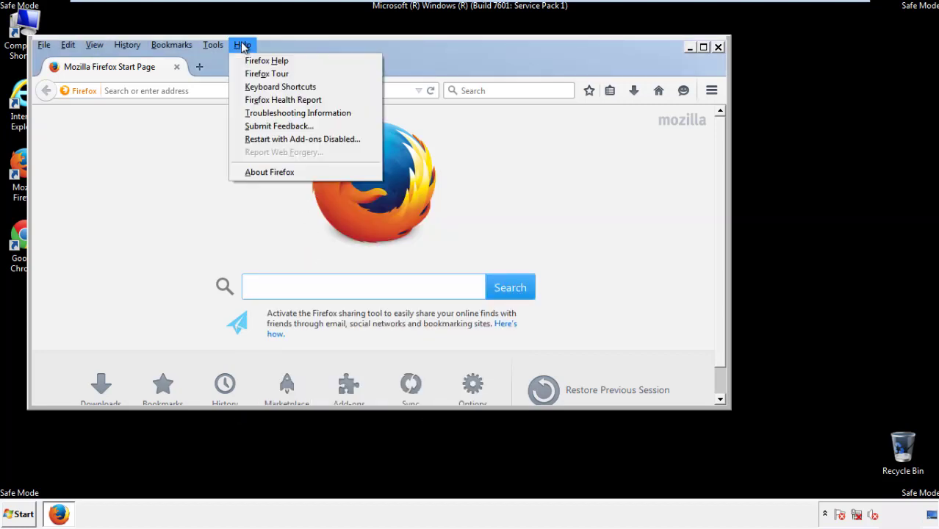
left_click(271, 112)
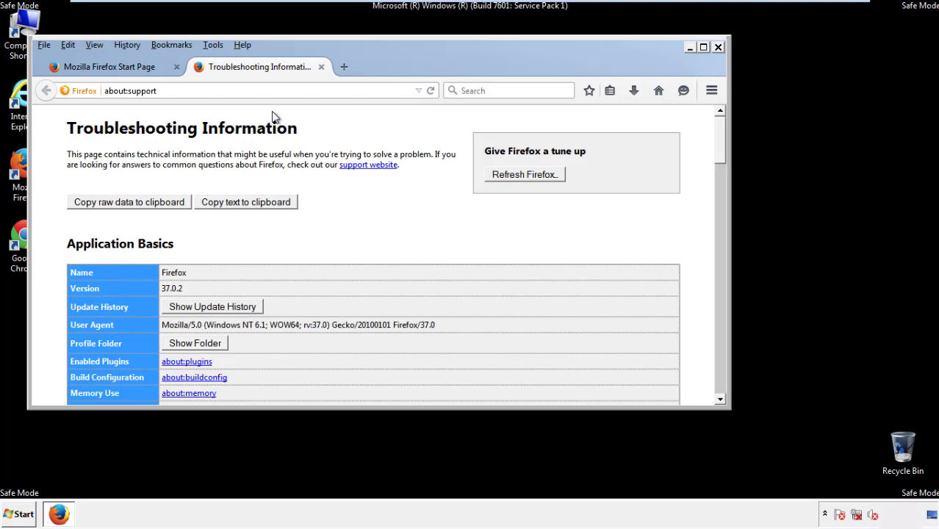
left_click(546, 178)
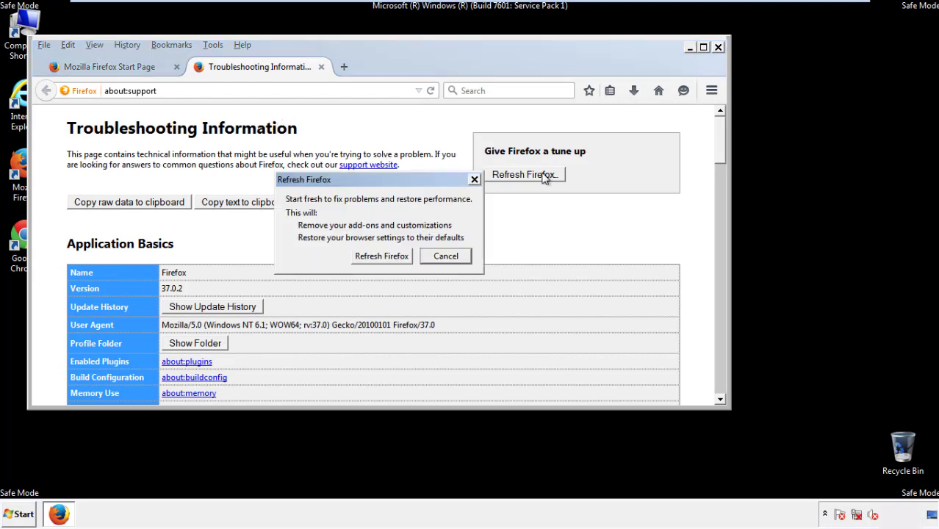
left_click(381, 255)
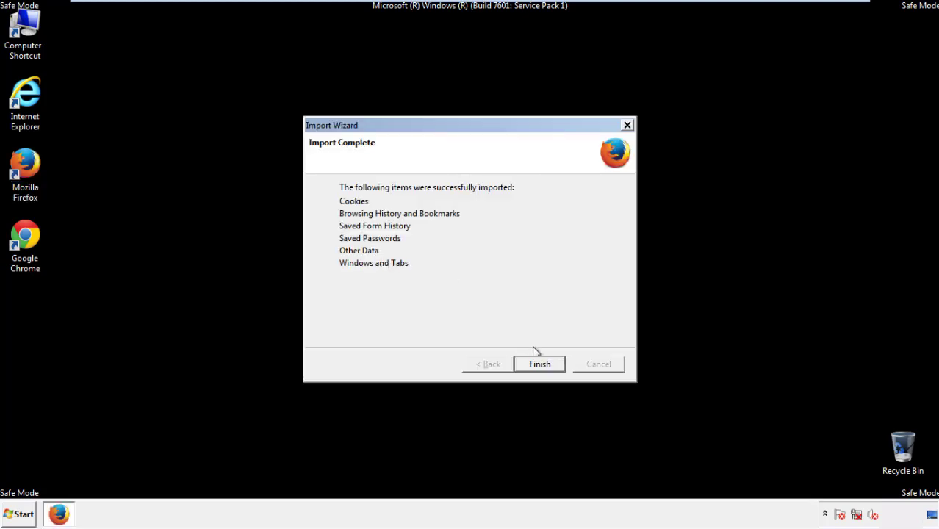
left_click(540, 365)
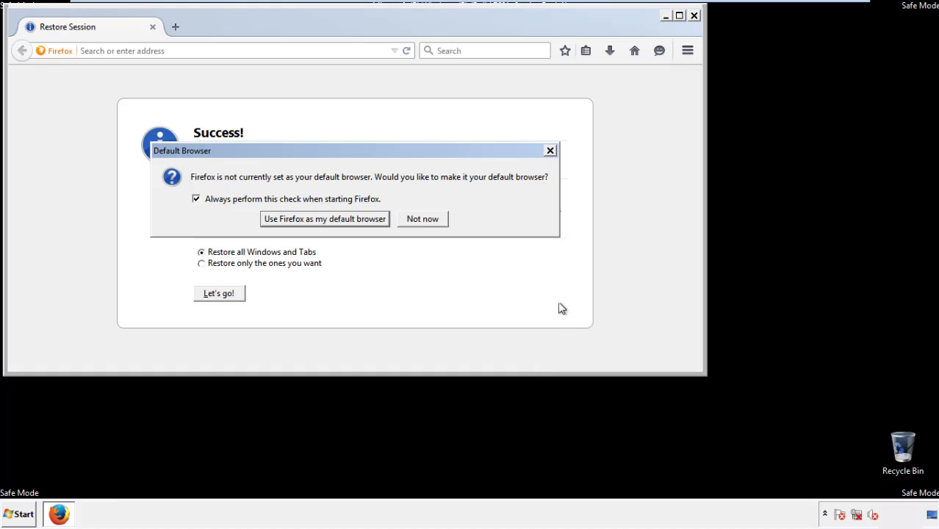
left_click(424, 220)
left_click(693, 16)
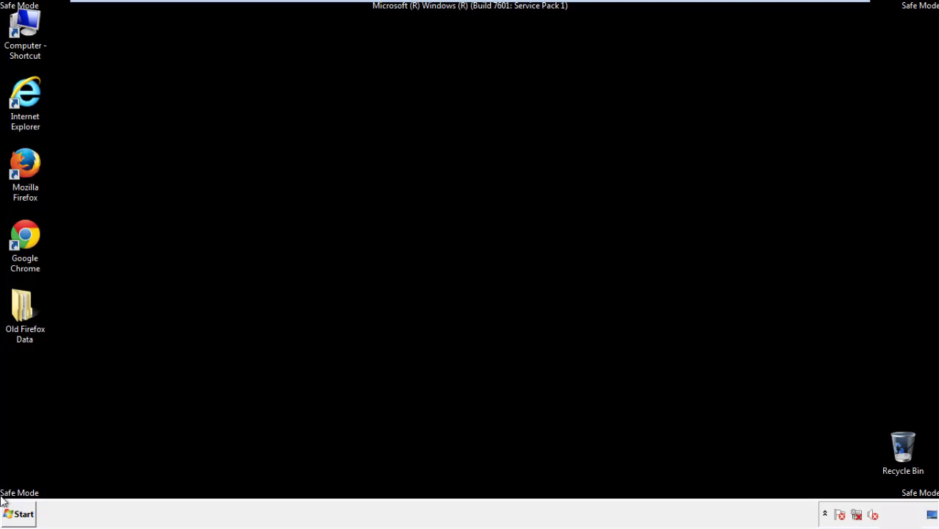
Launch Google Chrome and choose Don't ask again on the default-browser bar
double_click(24, 236)
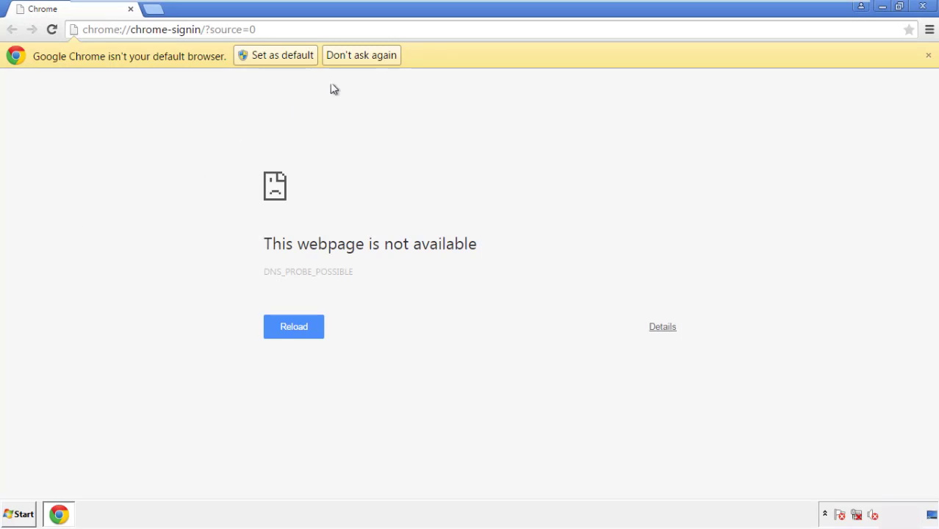
left_click(376, 56)
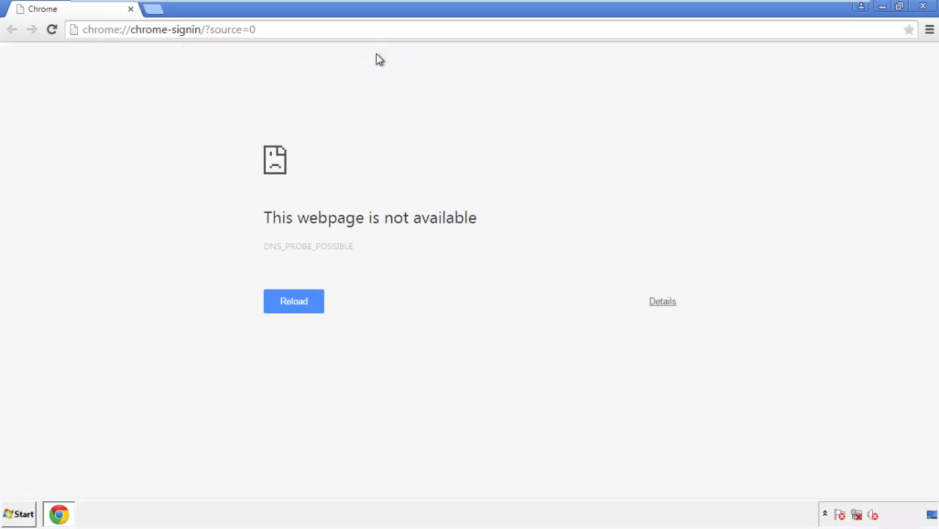
Clear Chrome's browsing data from the beginning of time, including autofill, except passwords
left_click(930, 32)
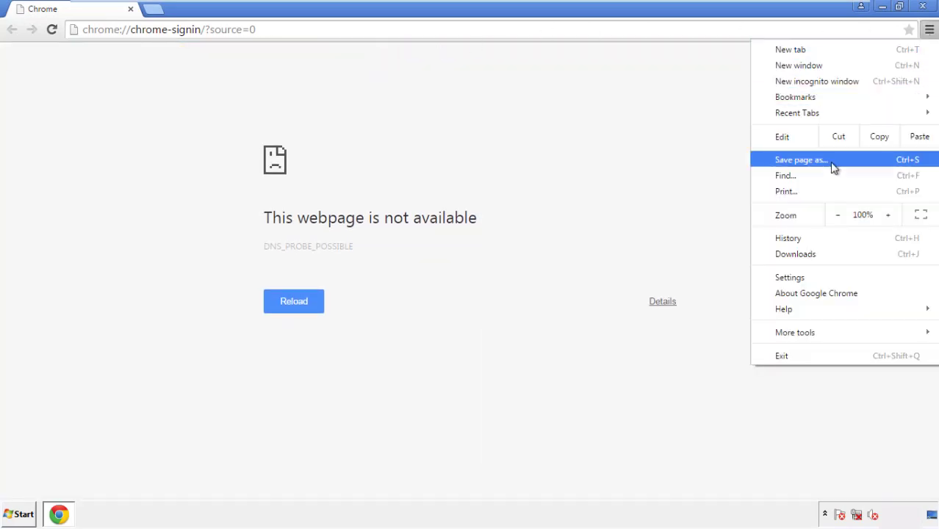
left_click(793, 277)
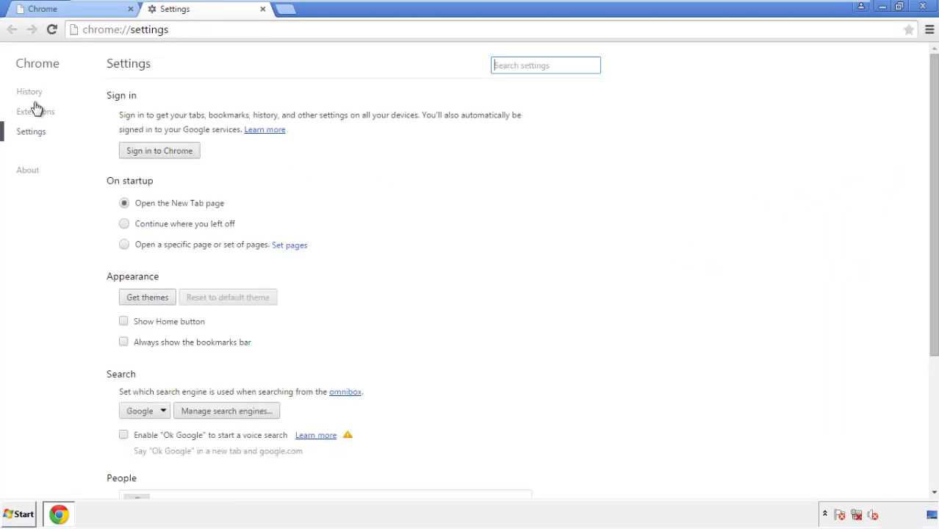
left_click(33, 94)
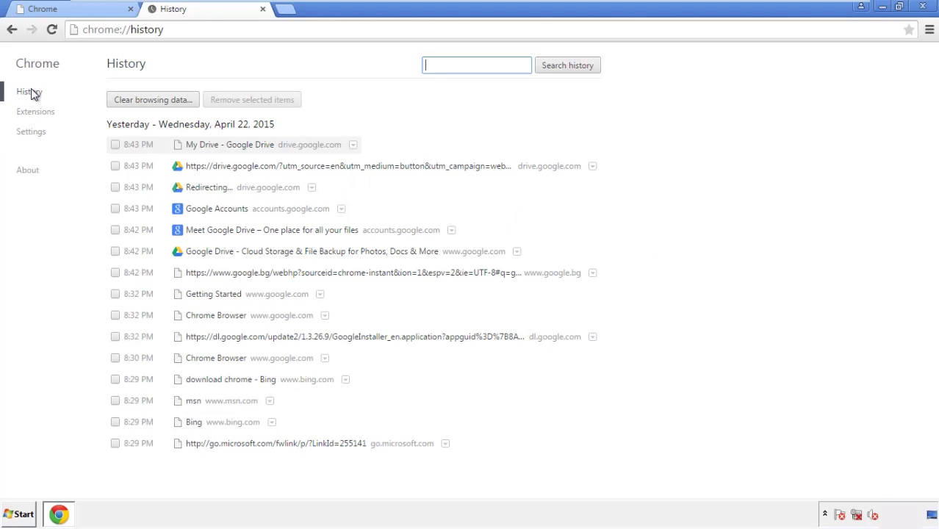
left_click(140, 102)
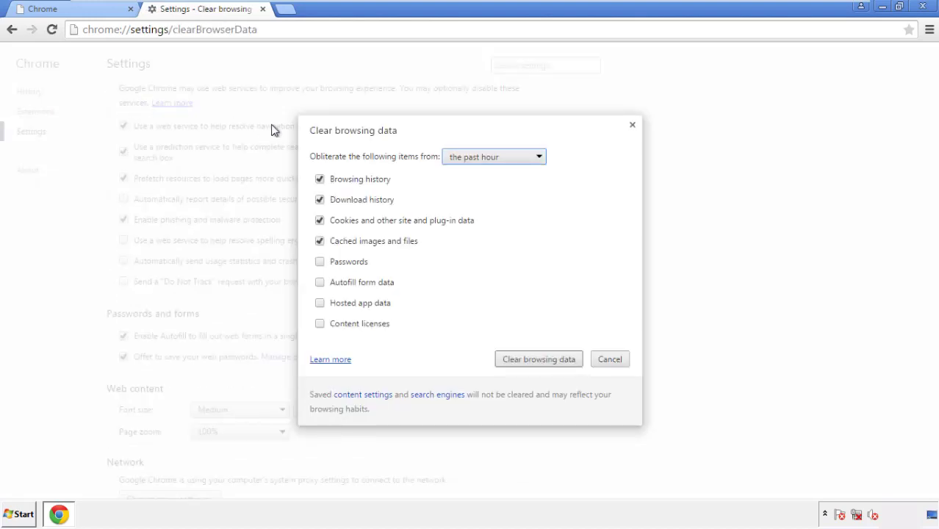
left_click(472, 158)
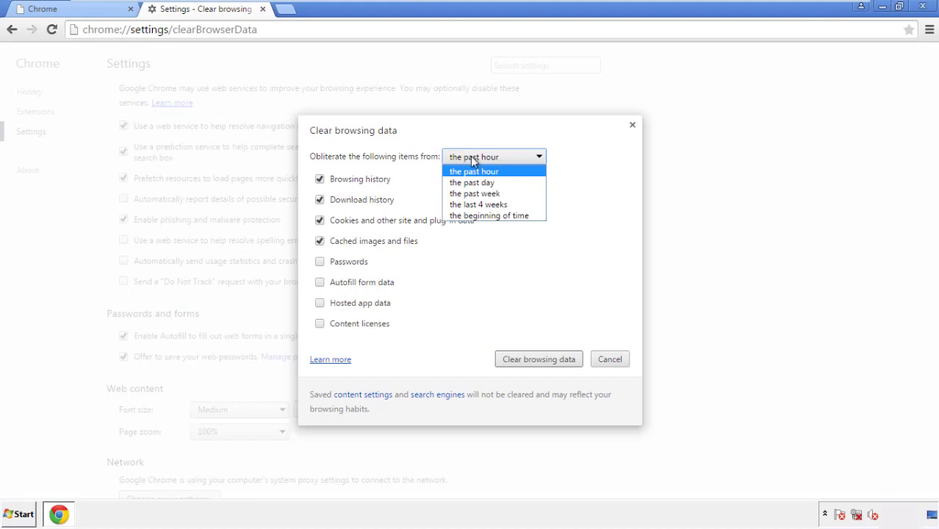
left_click(470, 216)
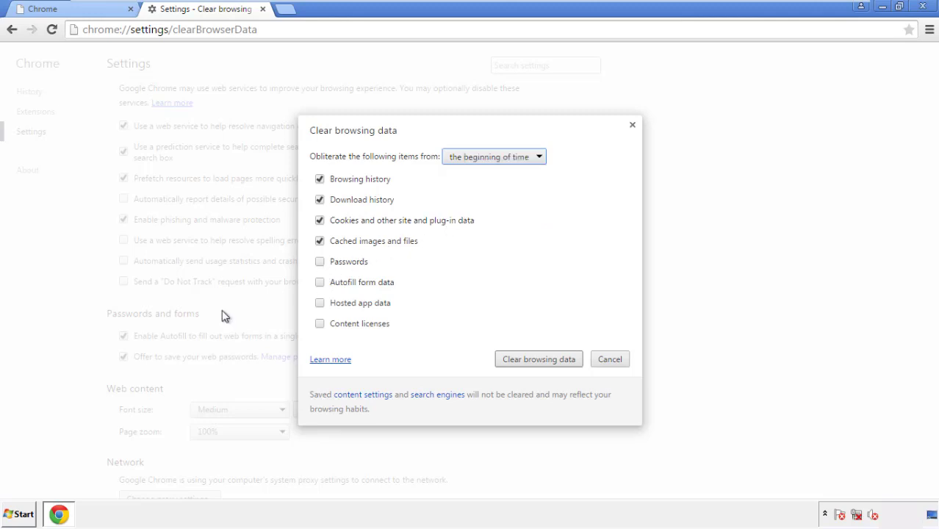
left_click(327, 287)
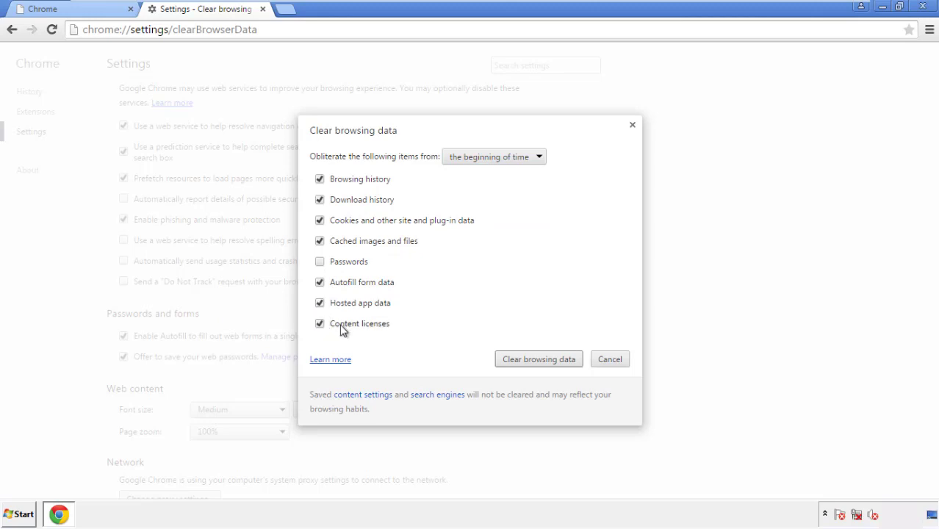
left_click(527, 362)
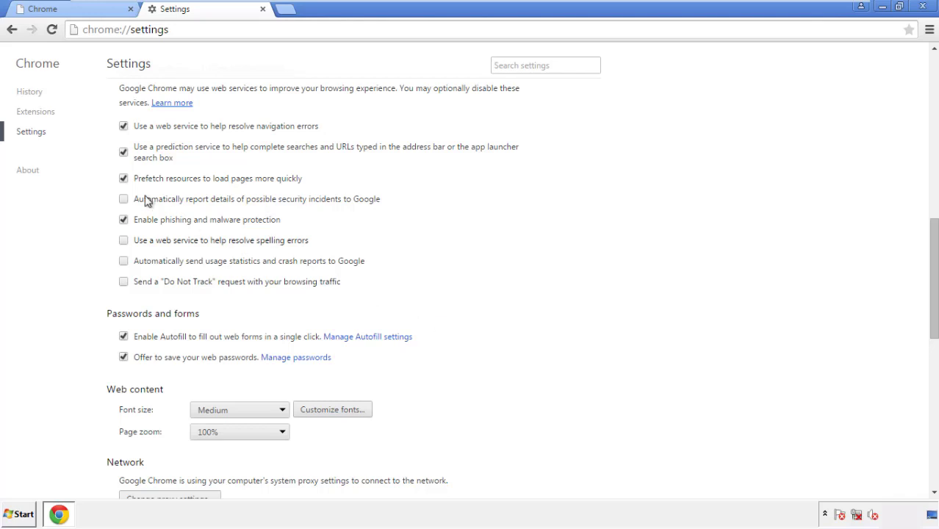
Reset Chrome's settings to their original defaults and close the browser
left_click_drag(933, 234, 917, 409)
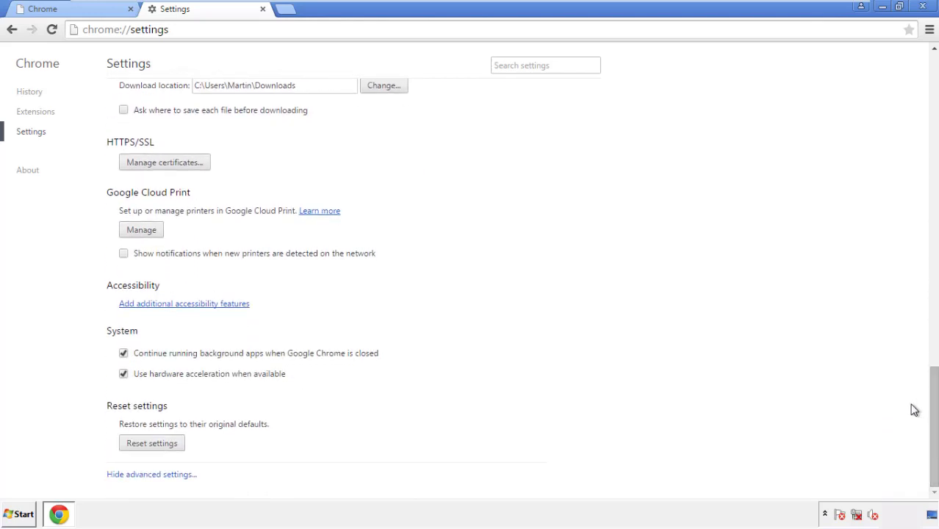
left_click(176, 446)
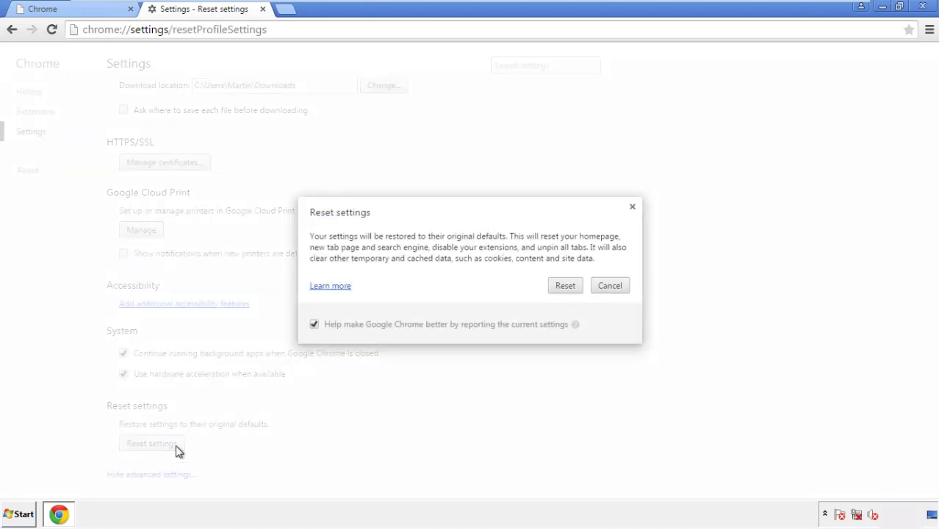
left_click(566, 285)
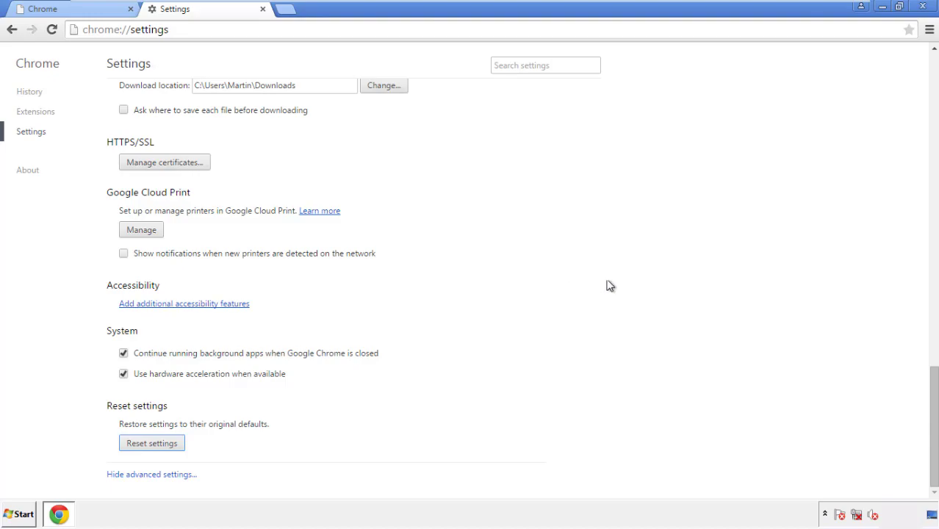
left_click(922, 6)
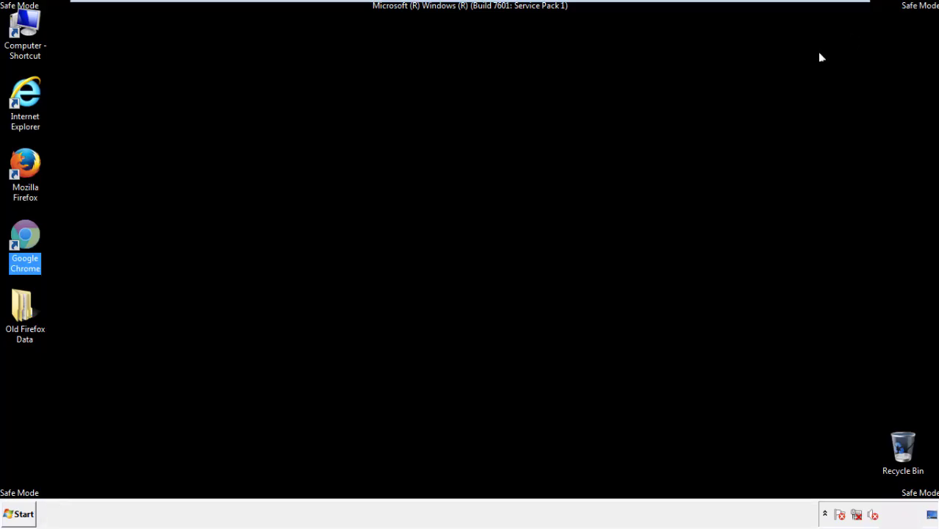
Remove the Search Mine extension in Firefox's Add-ons Manager and close Firefox
left_click(507, 238)
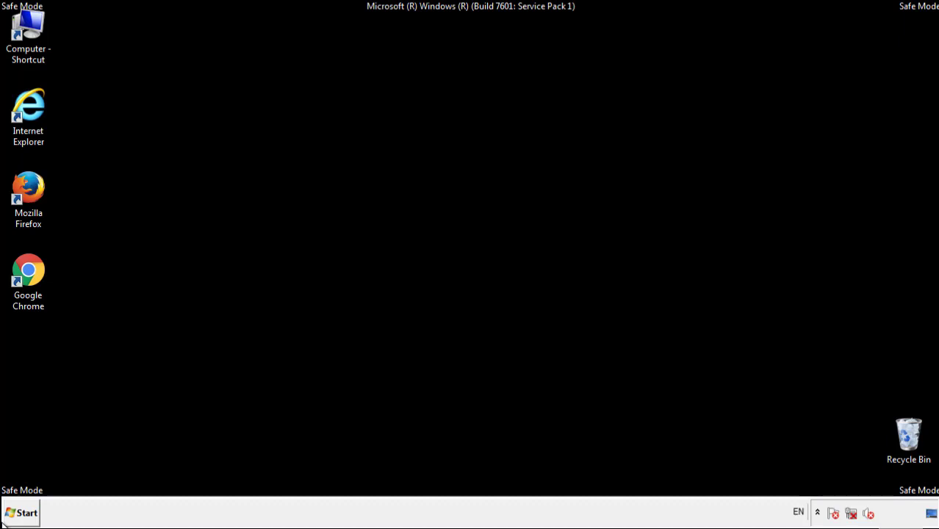
double_click(36, 182)
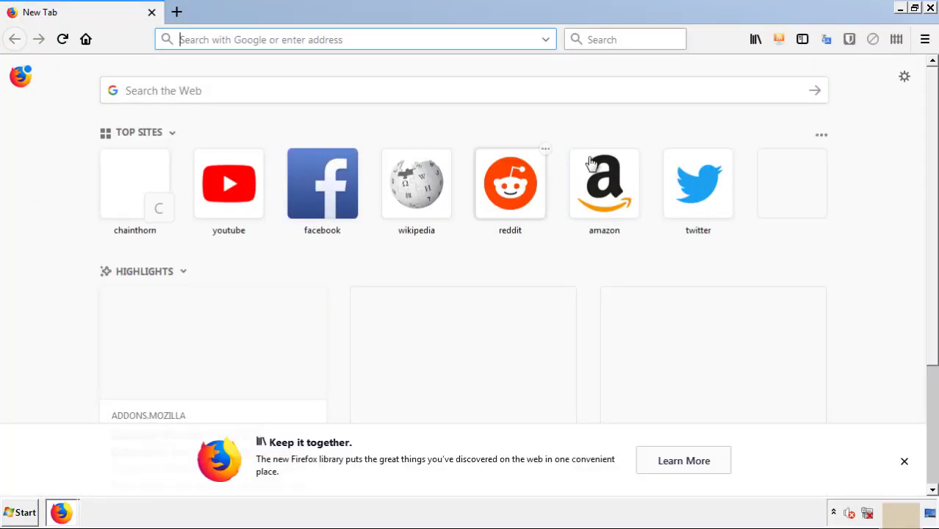
left_click(924, 39)
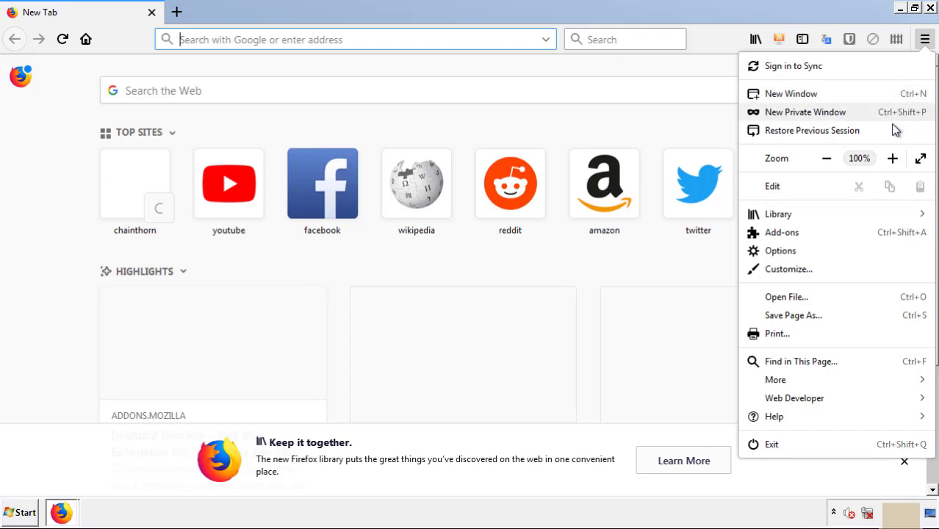
left_click(867, 240)
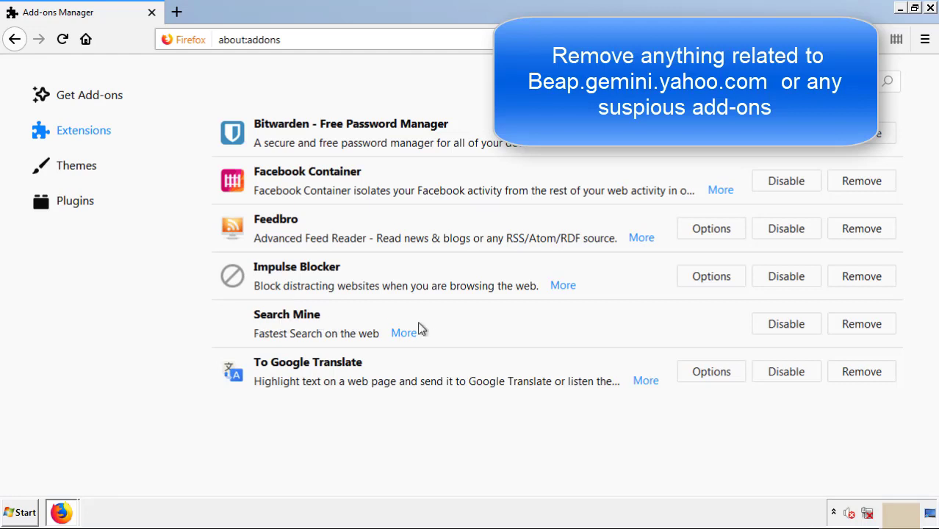
left_click(859, 330)
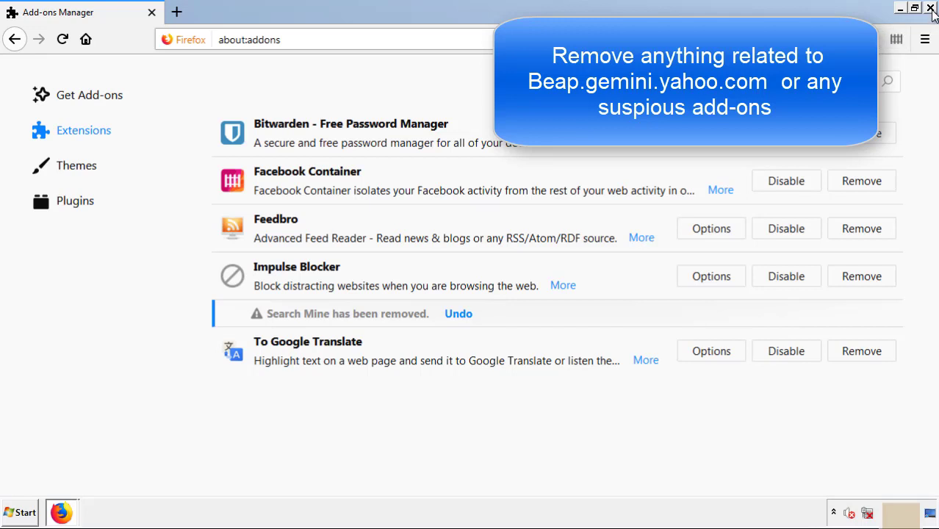
left_click(931, 9)
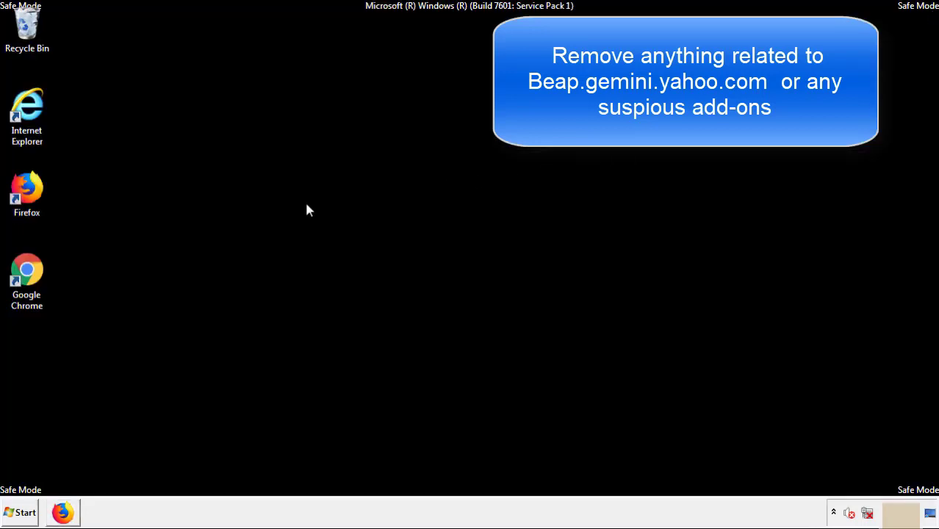
Remove the Search Mine extension from Chrome's Extensions page and close Chrome
double_click(27, 286)
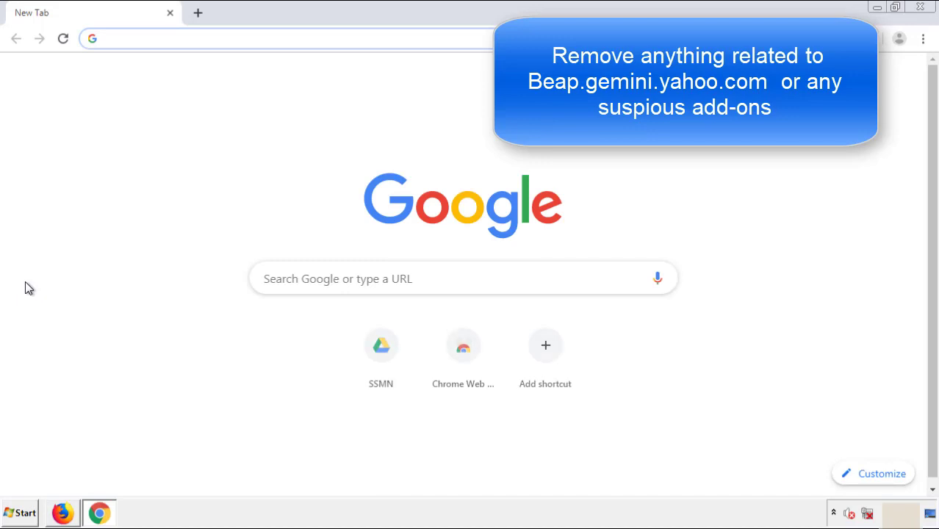
left_click(923, 38)
mouse_move(841, 257)
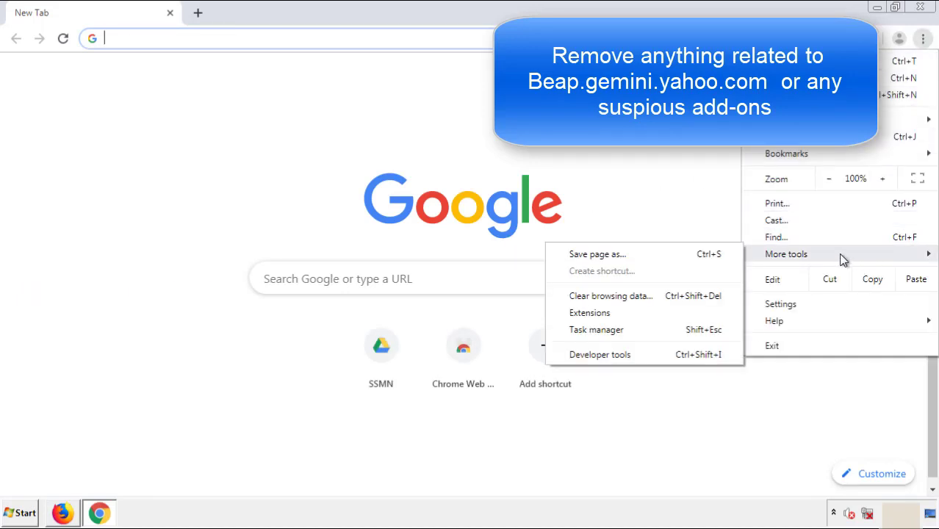
left_click(597, 311)
scroll(265, 245, "down", 10)
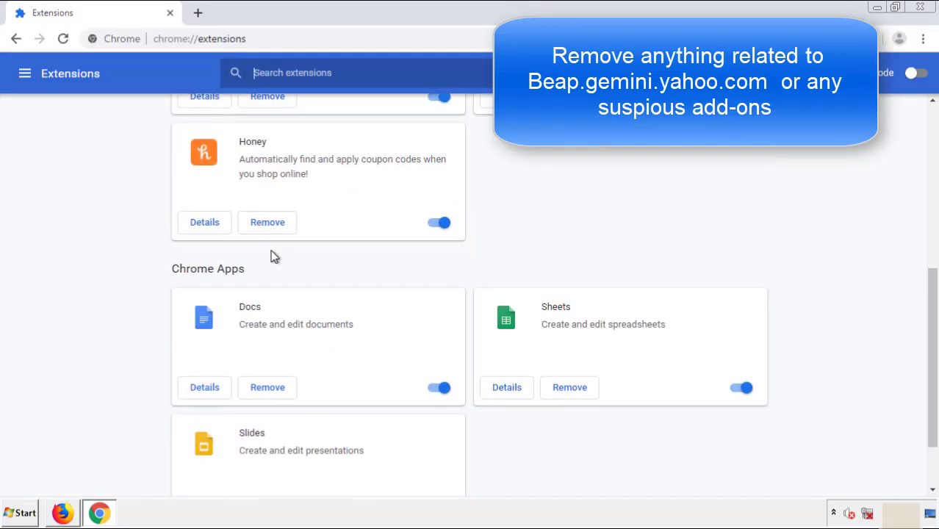
scroll(356, 269, "up", 10)
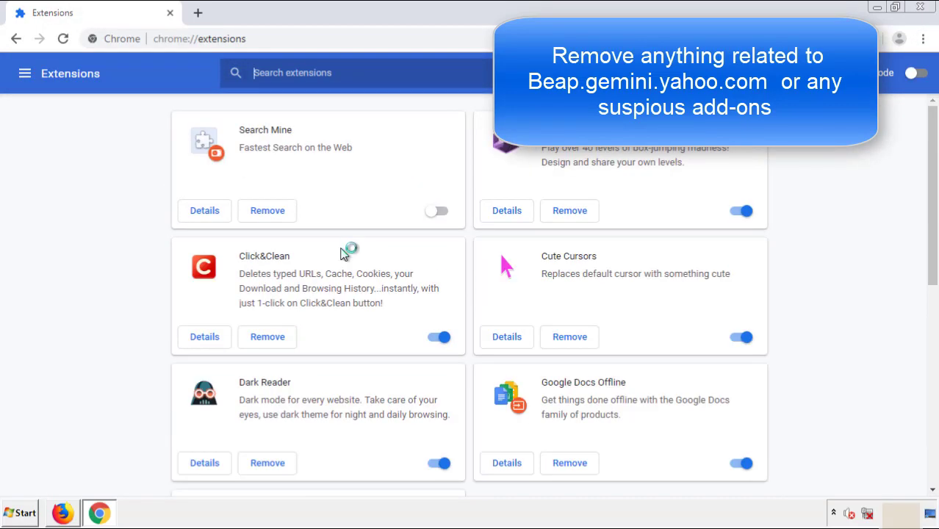
left_click(242, 218)
key("Return")
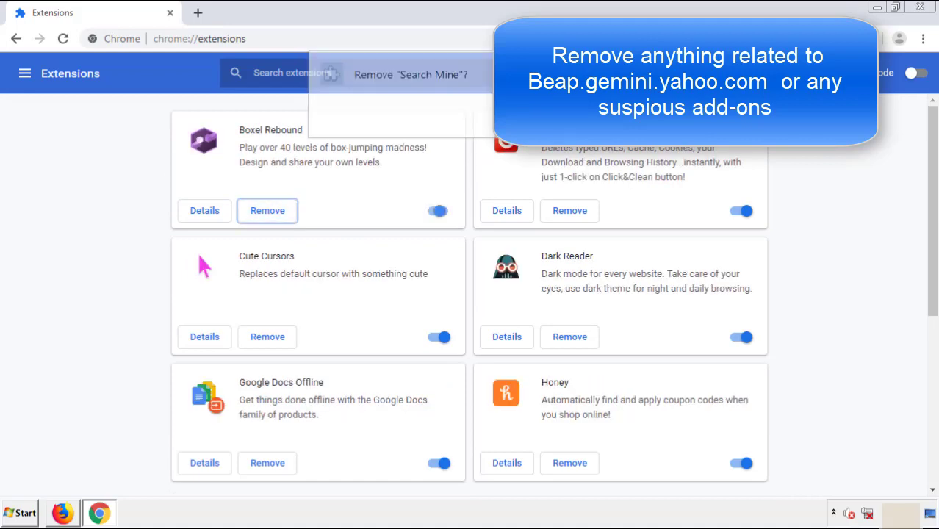
left_click(925, 9)
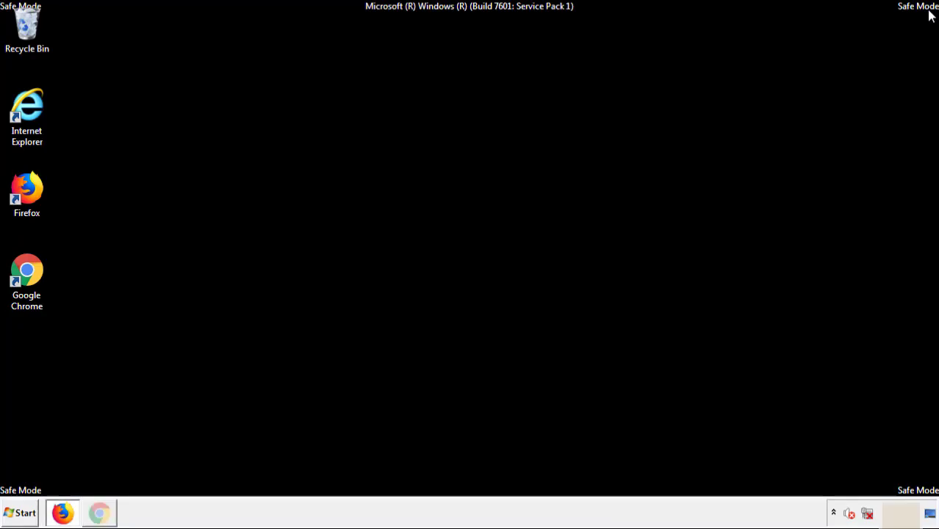
Restart the computer from the Start menu's shutdown options
left_click(22, 513)
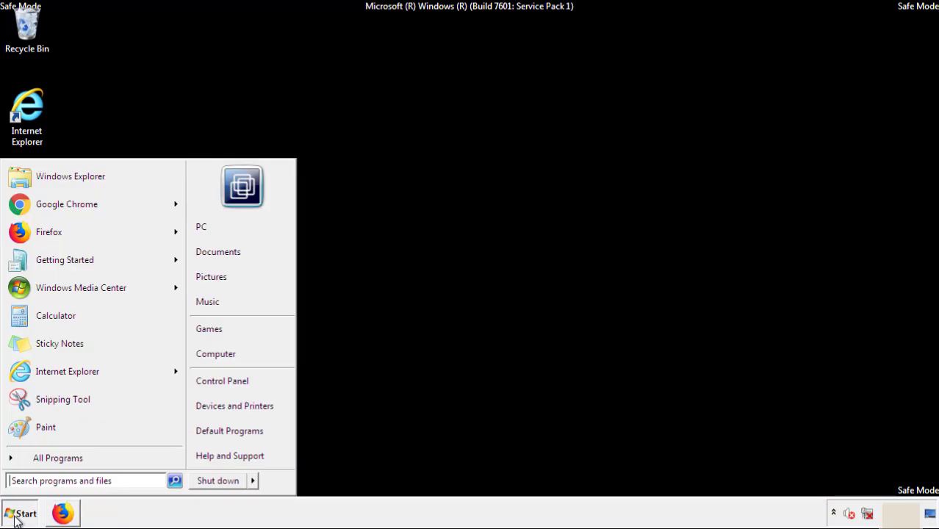
left_click(254, 482)
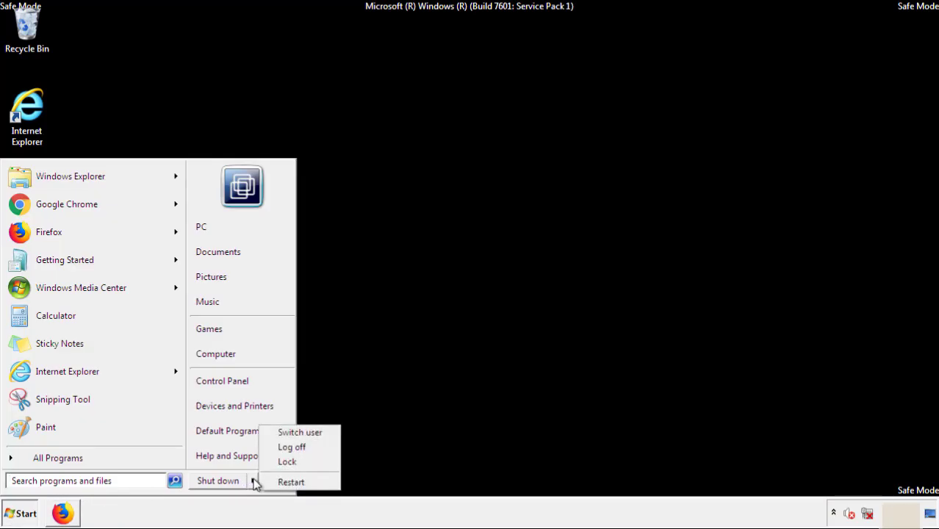
left_click(292, 482)
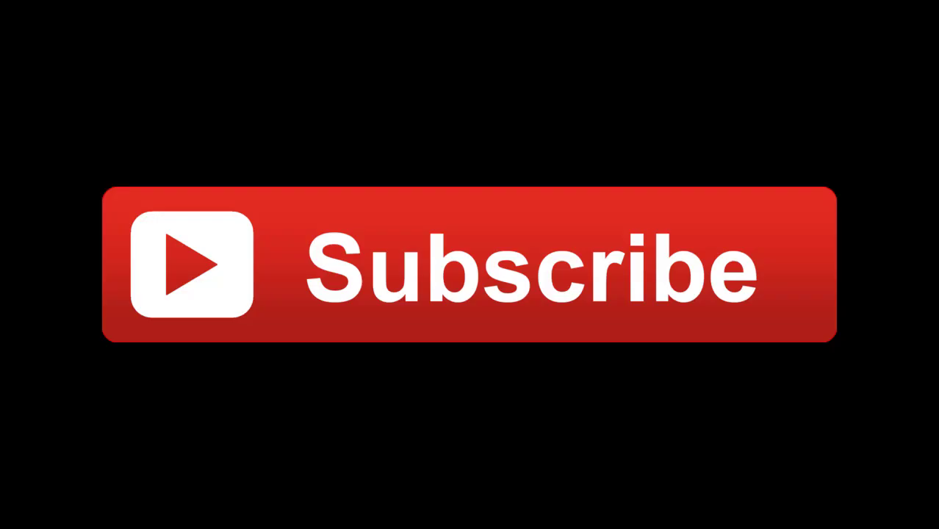